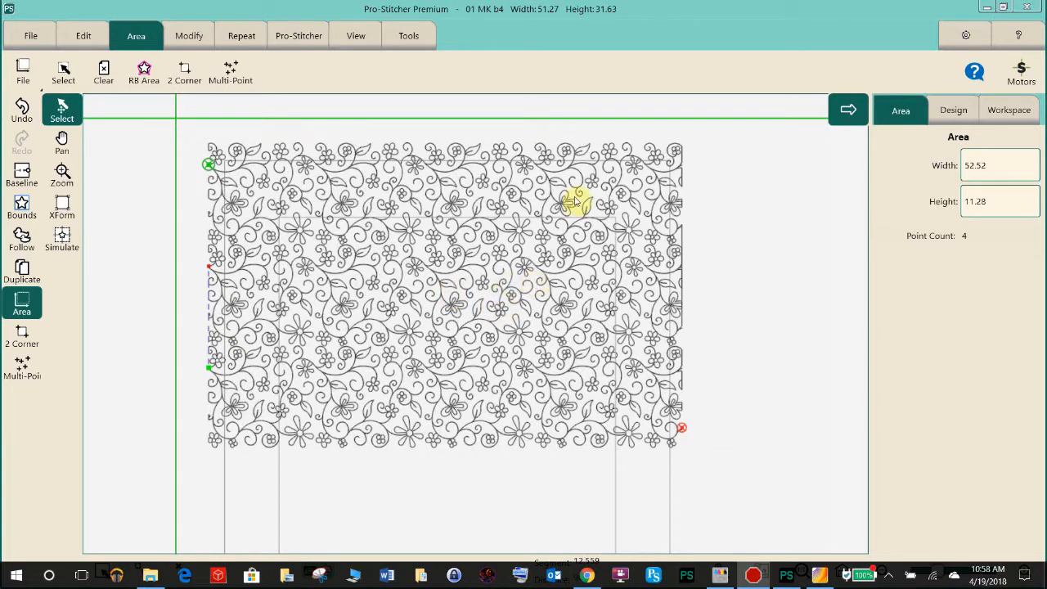
pyautogui.click(212, 172)
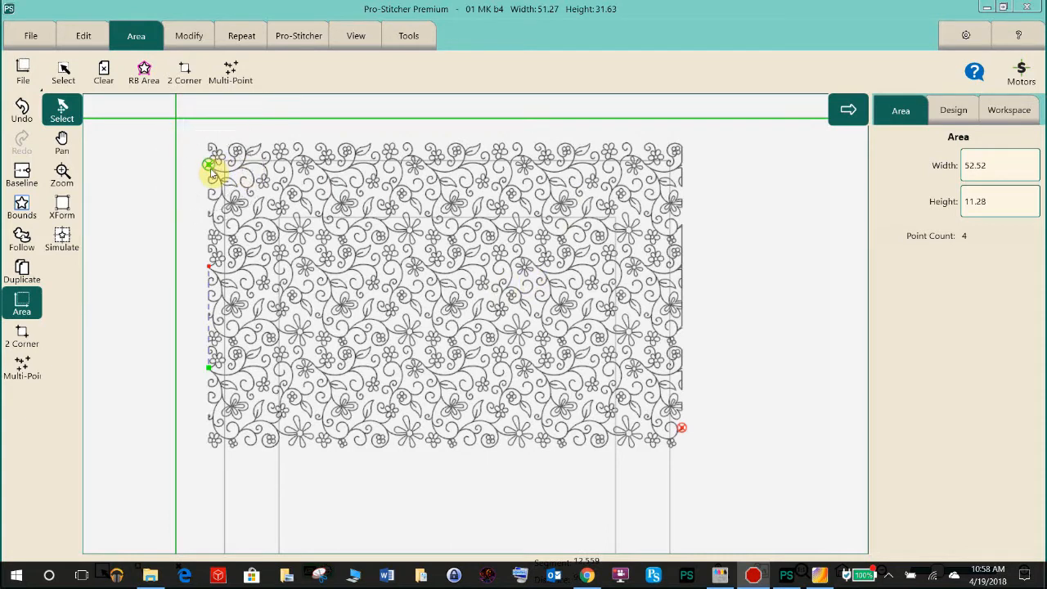
pyautogui.click(212, 171)
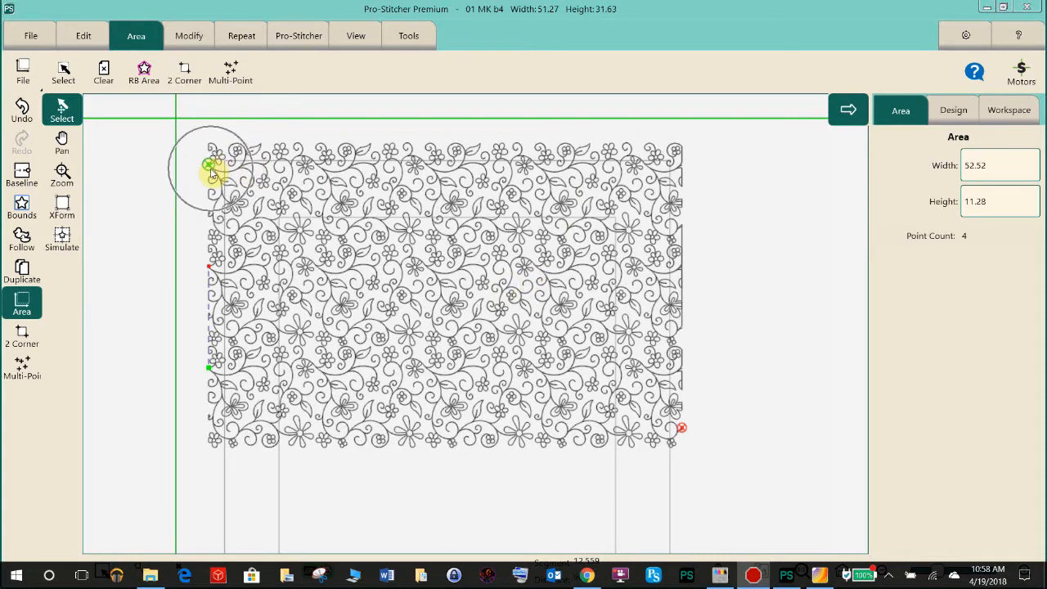
pyautogui.click(211, 270)
pyautogui.click(210, 369)
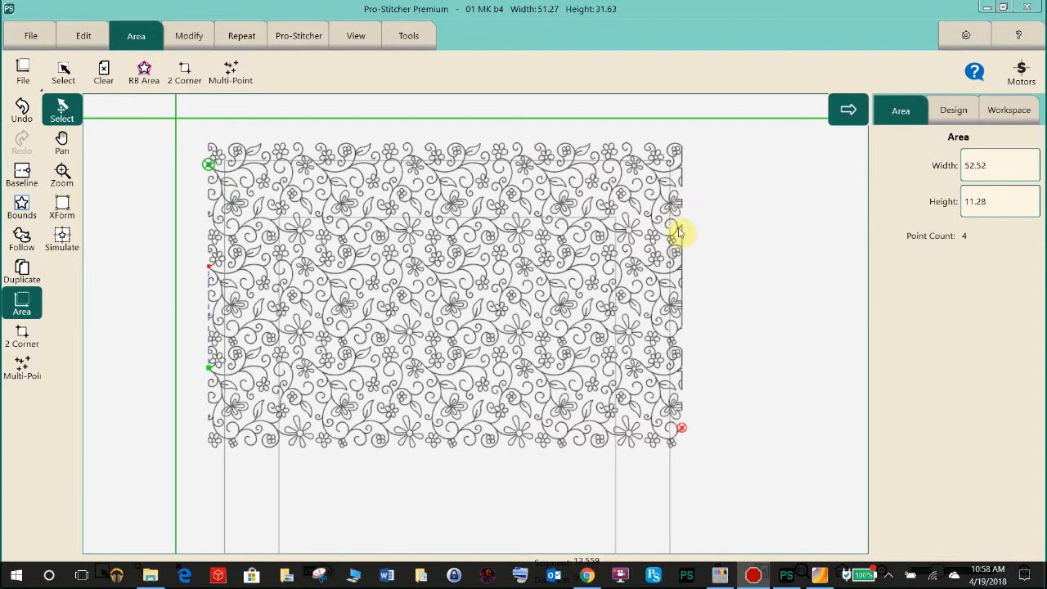
pyautogui.click(671, 200)
pyautogui.press('ctrl')
pyautogui.press('ctrl')
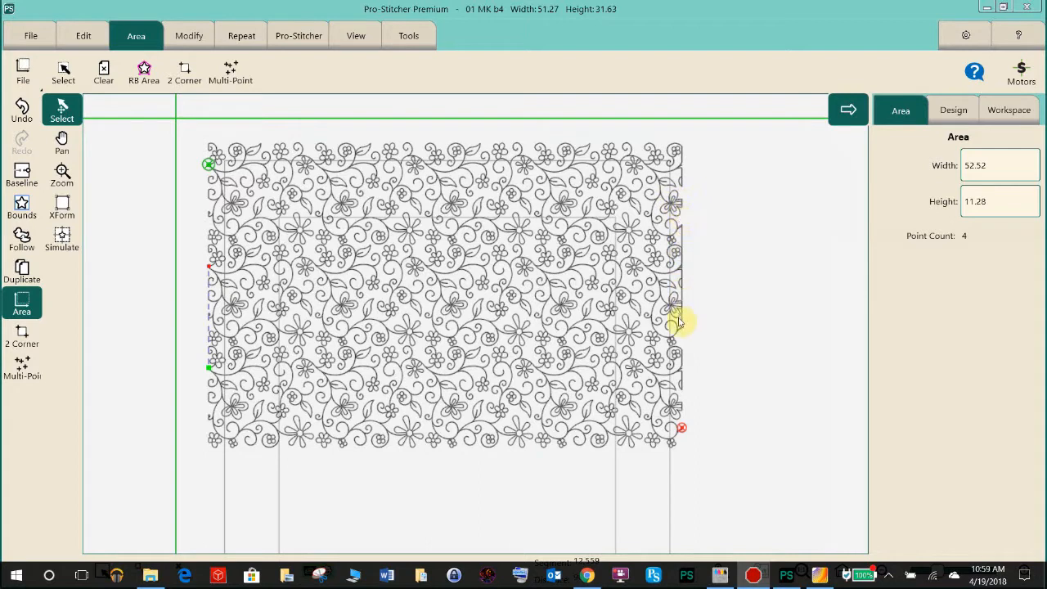
# - Simulate the needle position near the design's right edge by the first row's lower end and set the new start point there
pyautogui.click(63, 236)
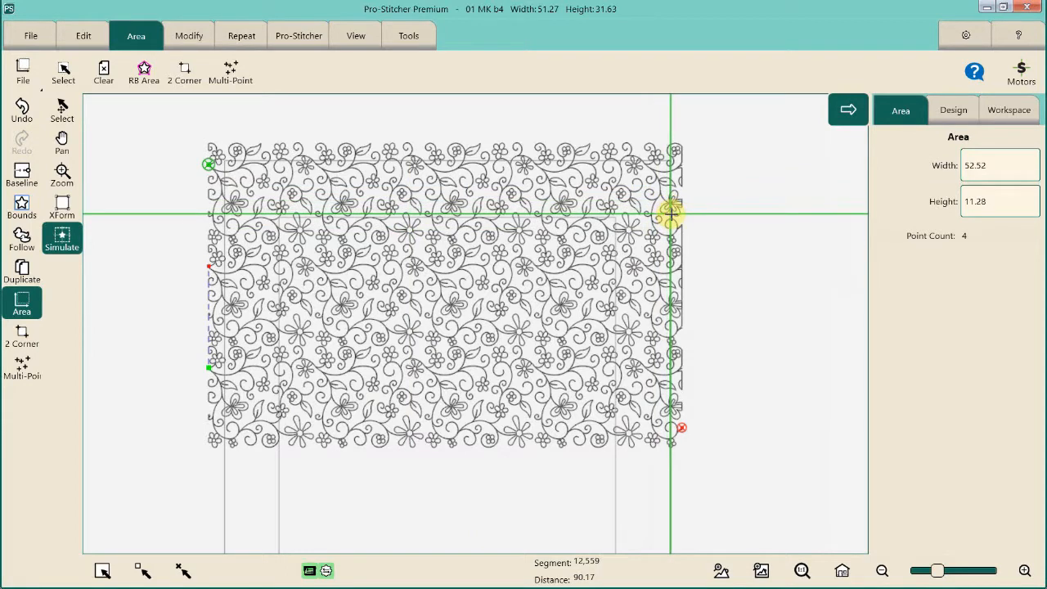
pyautogui.click(317, 45)
pyautogui.click(368, 78)
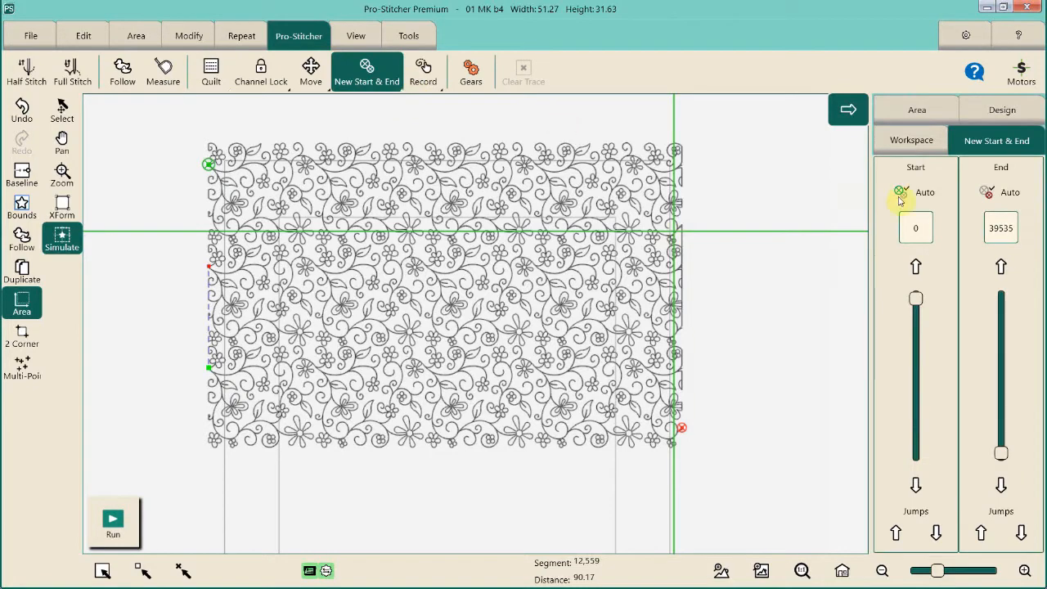
pyautogui.click(912, 194)
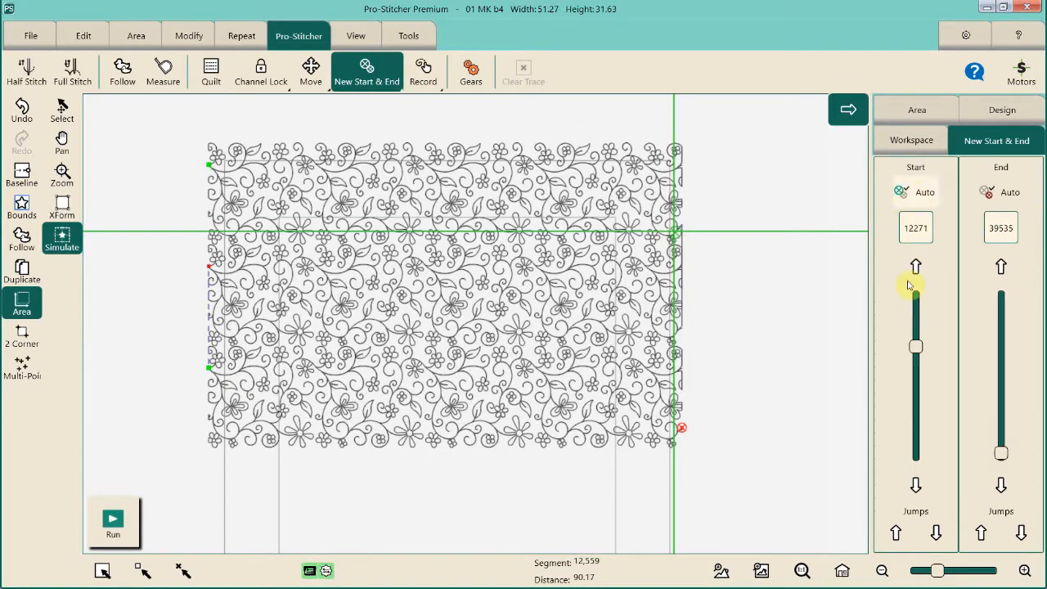
# - Run the design from the new start point and let it stitch along the right edge
pyautogui.click(115, 528)
pyautogui.click(113, 528)
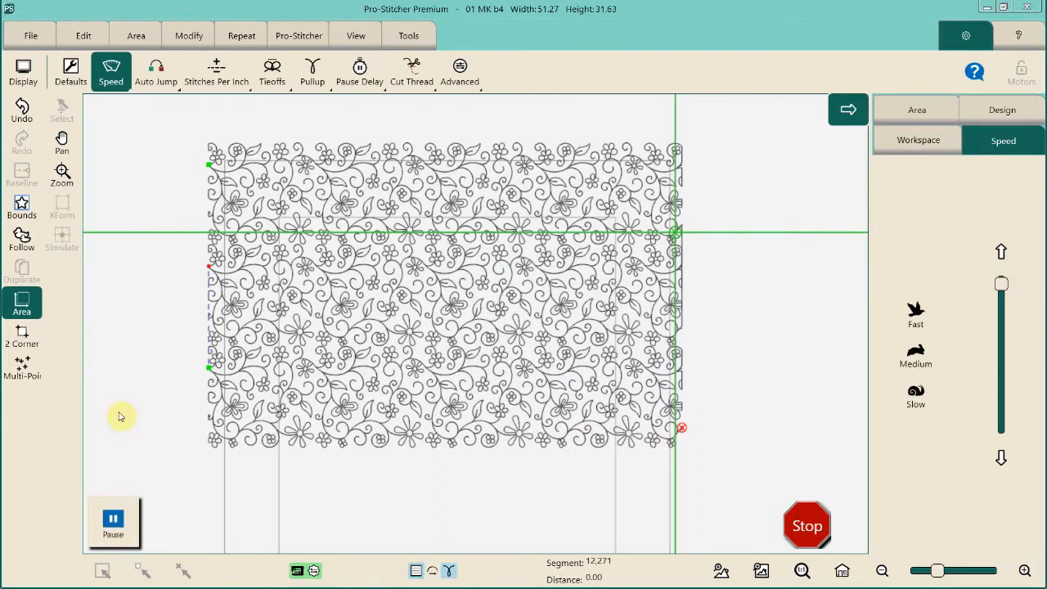
pyautogui.click(113, 528)
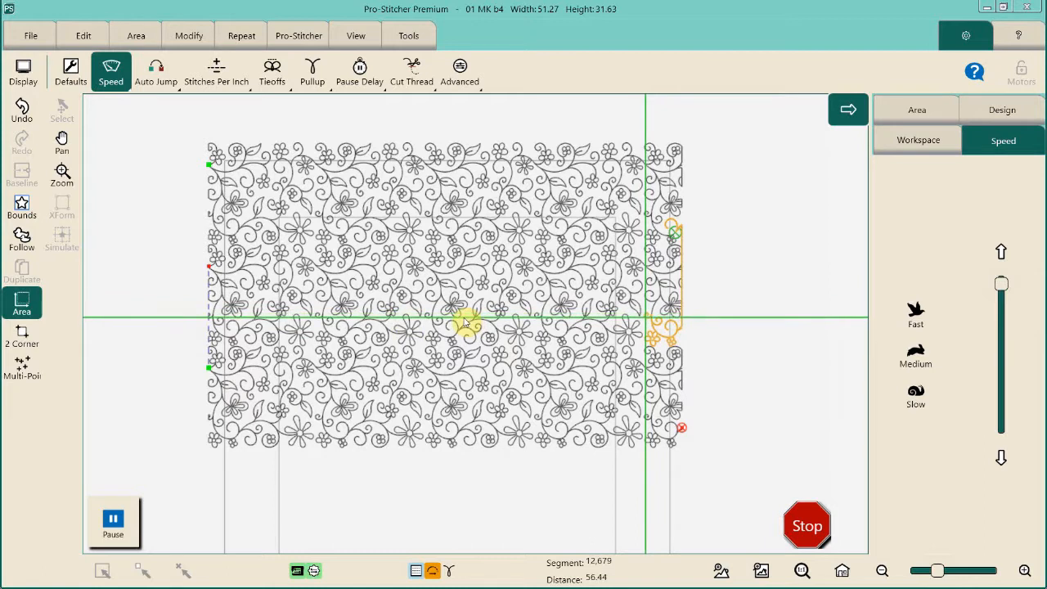
pyautogui.press('ctrl')
pyautogui.press('ctrl')
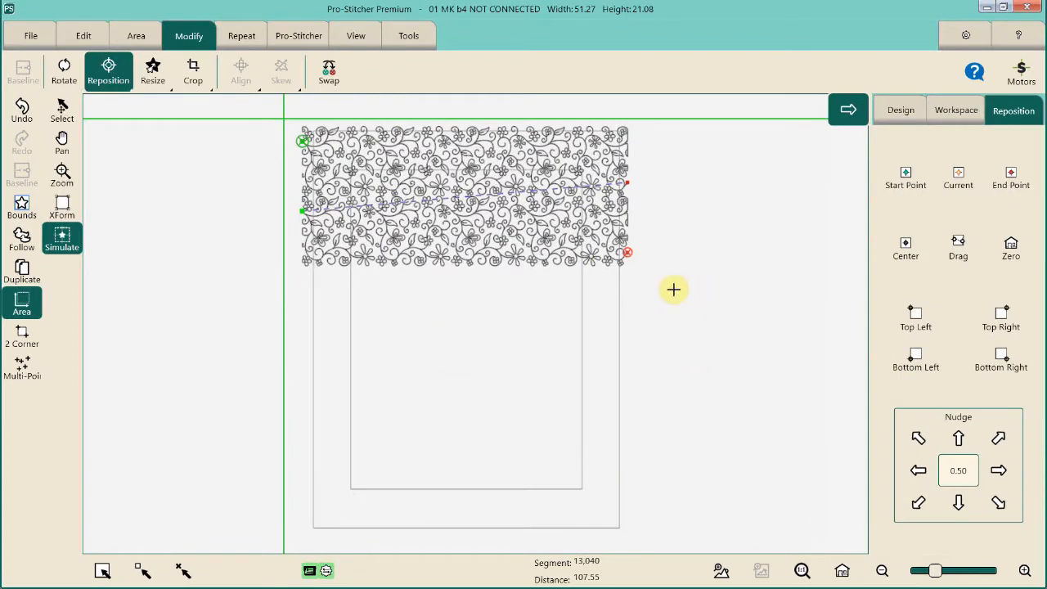
pyautogui.click(421, 247)
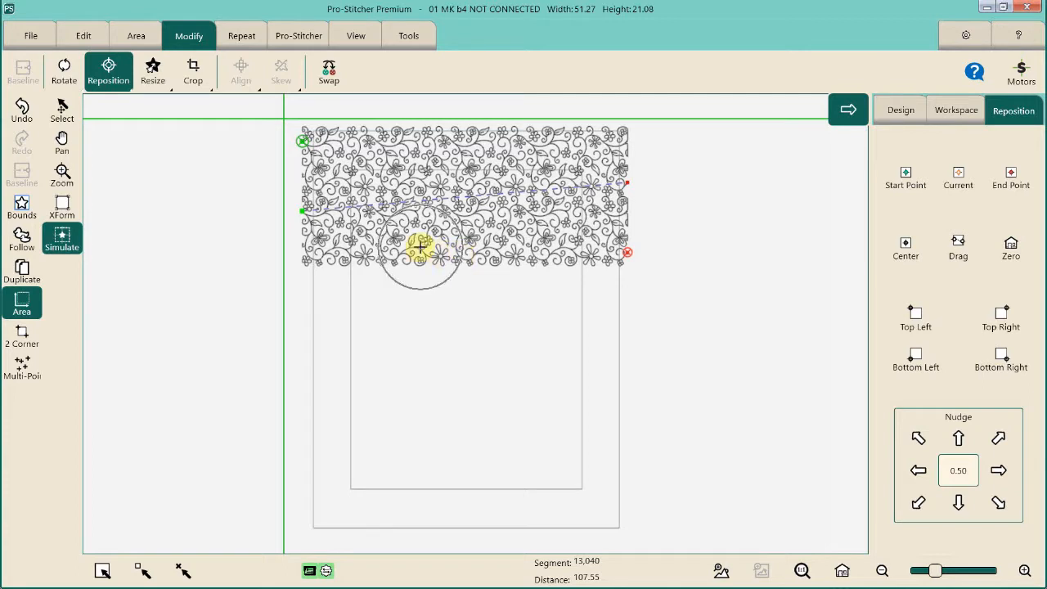
pyautogui.click(421, 247)
pyautogui.click(421, 247)
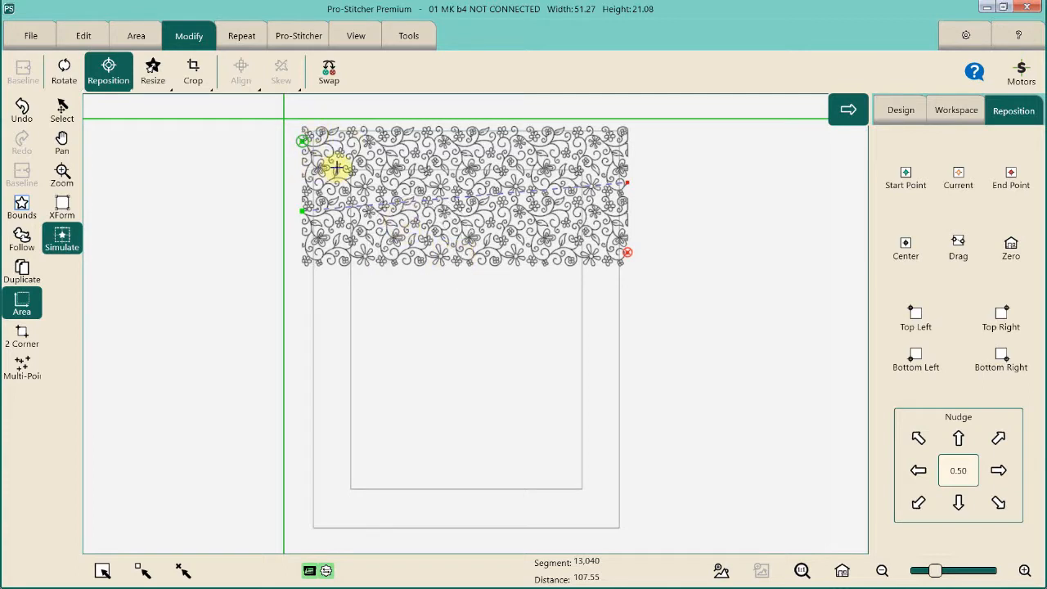
pyautogui.click(304, 137)
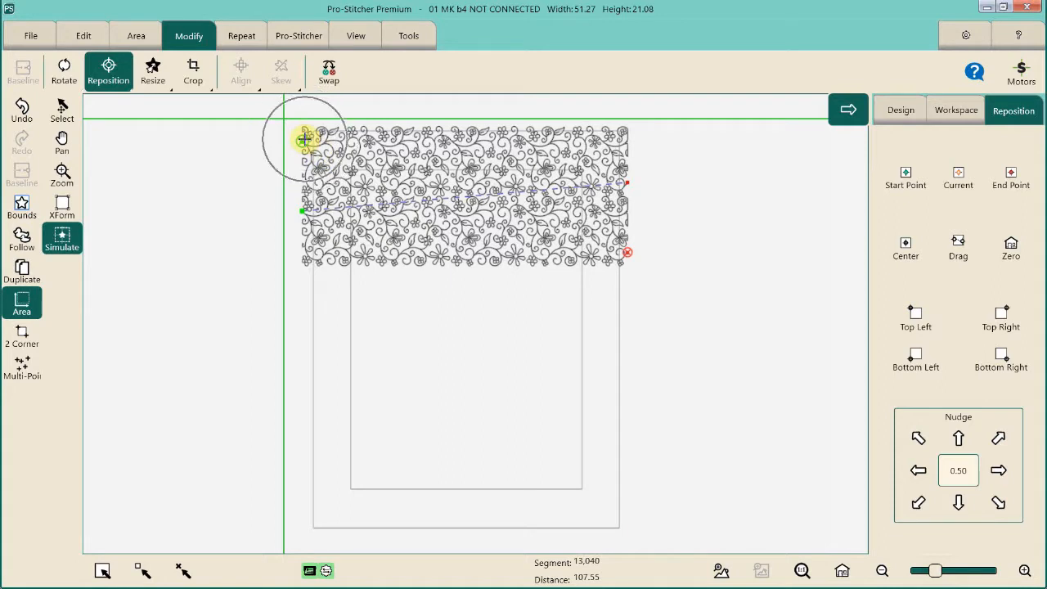
pyautogui.click(305, 214)
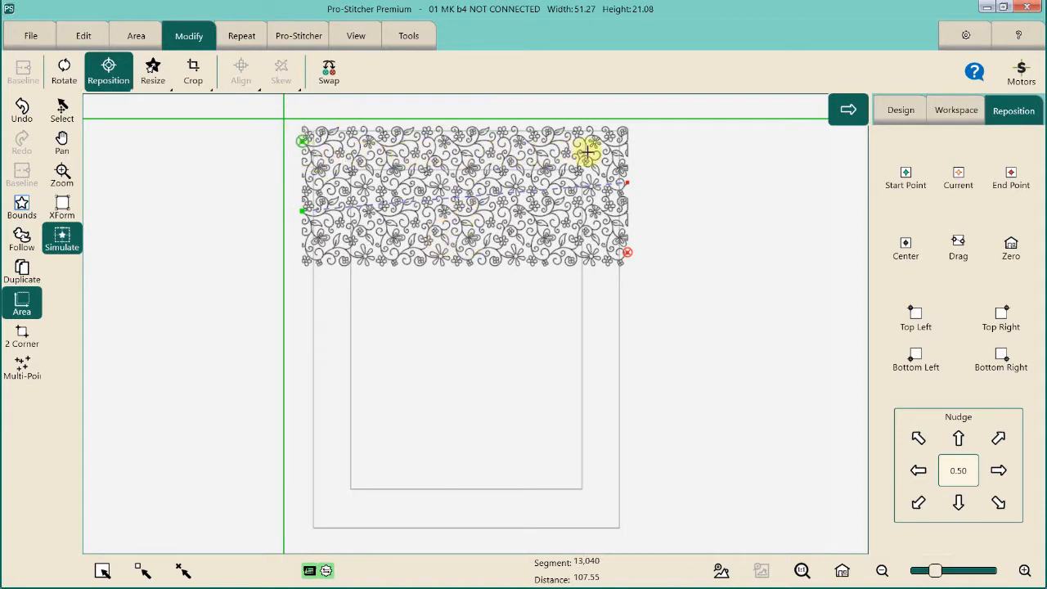
pyautogui.click(622, 183)
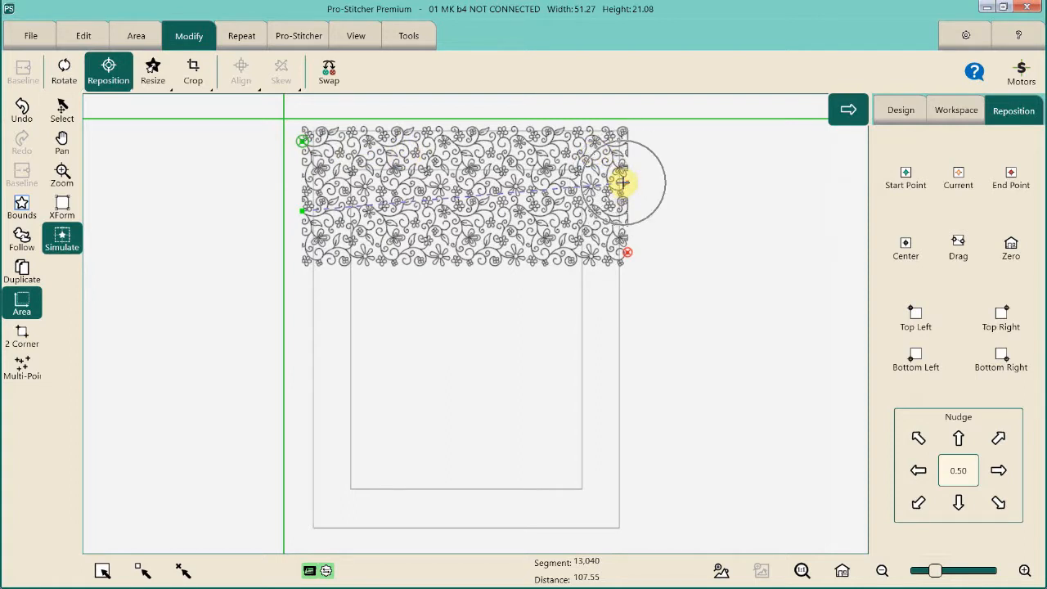
pyautogui.click(302, 212)
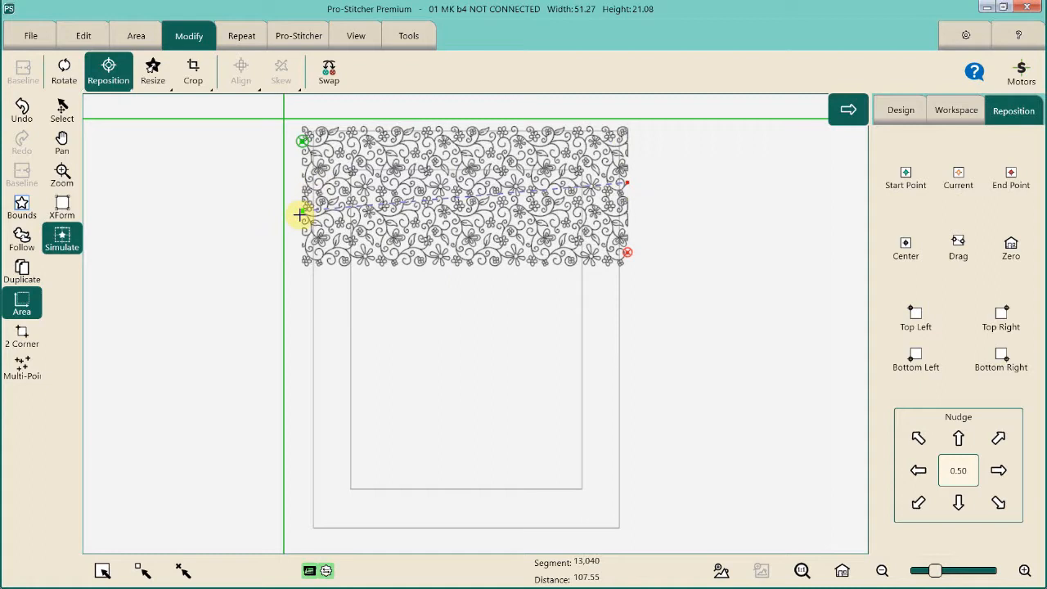
# - Reposition the two-row design by its start point to a simulated needle position just left of the quilt, below the first two rows
pyautogui.click(62, 142)
pyautogui.moveTo(312, 161); pyautogui.dragTo(303, 124)
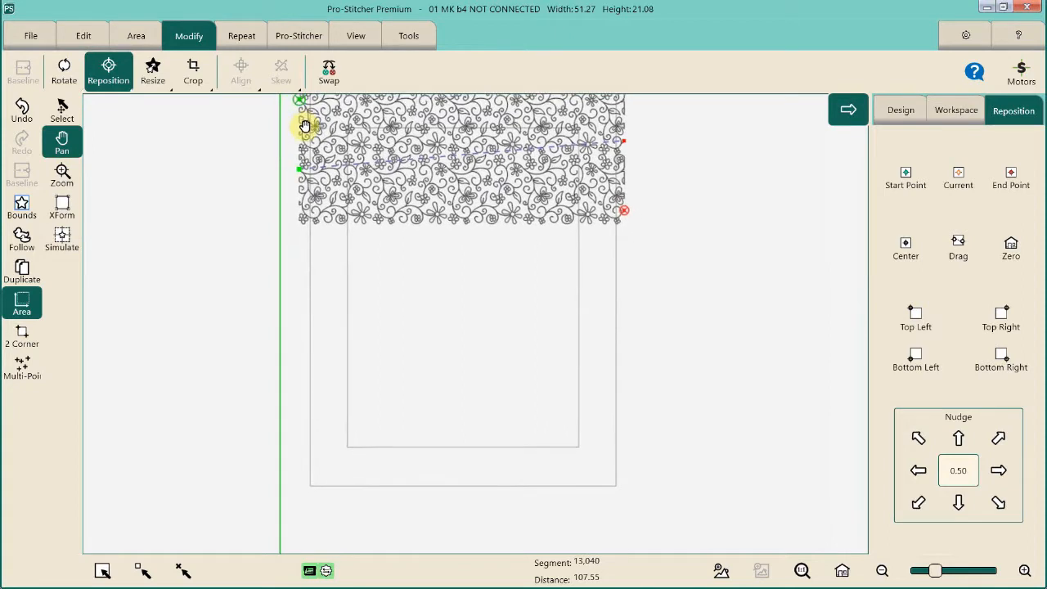
pyautogui.click(62, 238)
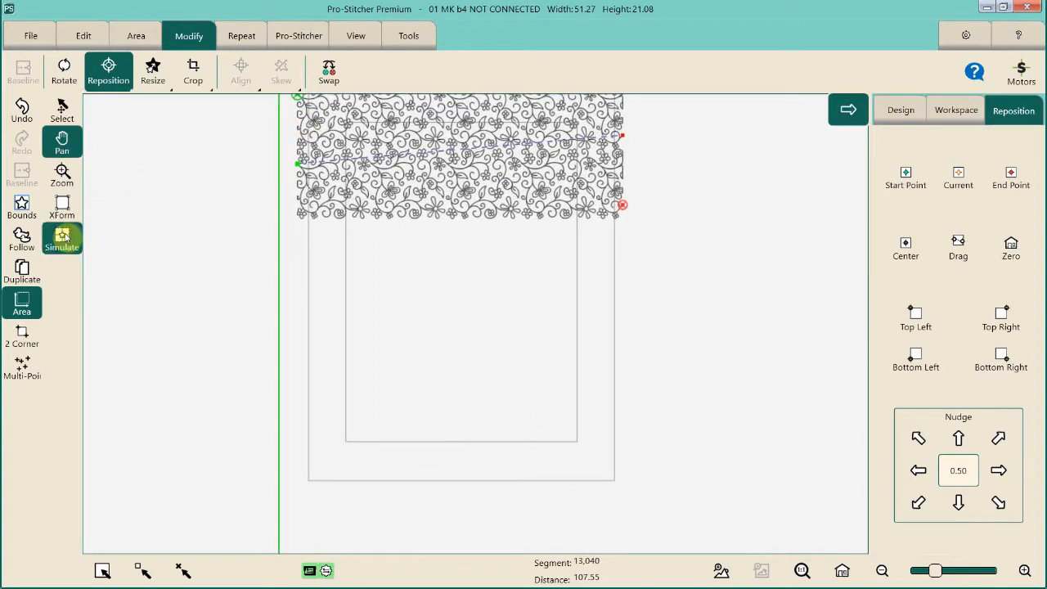
pyautogui.click(296, 252)
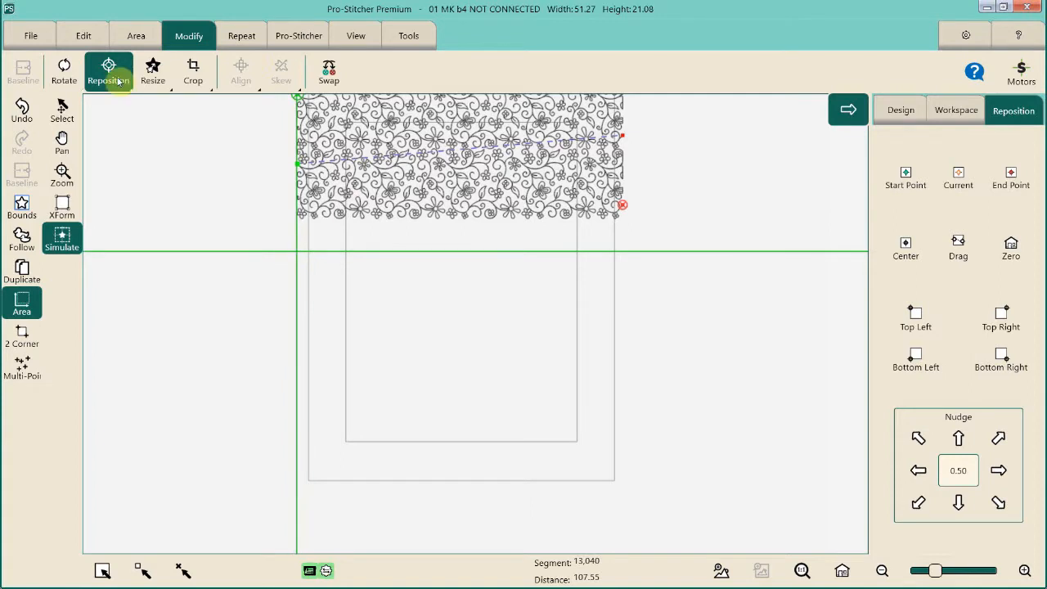
pyautogui.click(894, 188)
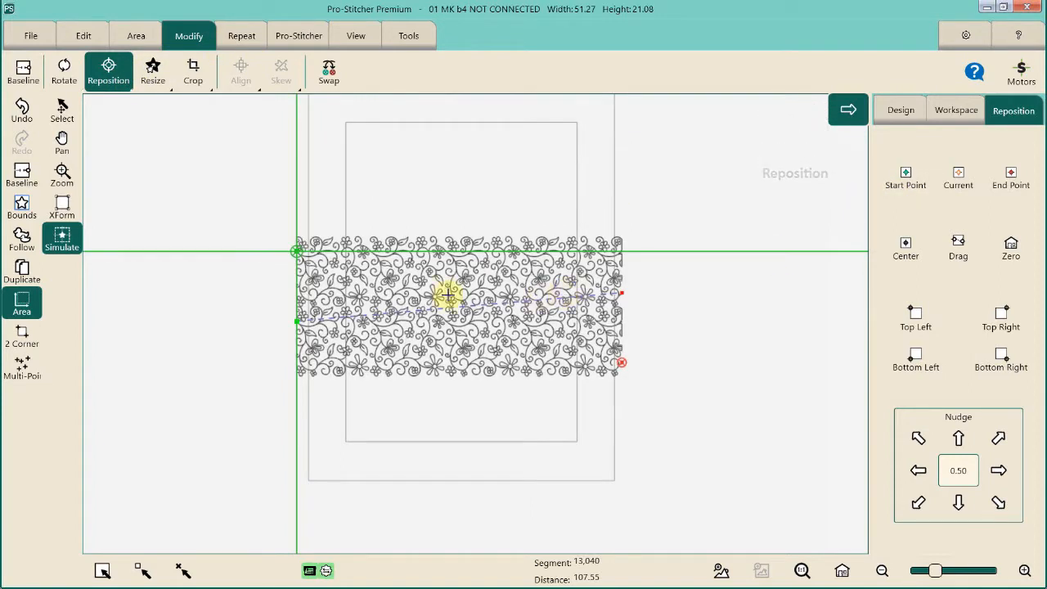
pyautogui.click(616, 290)
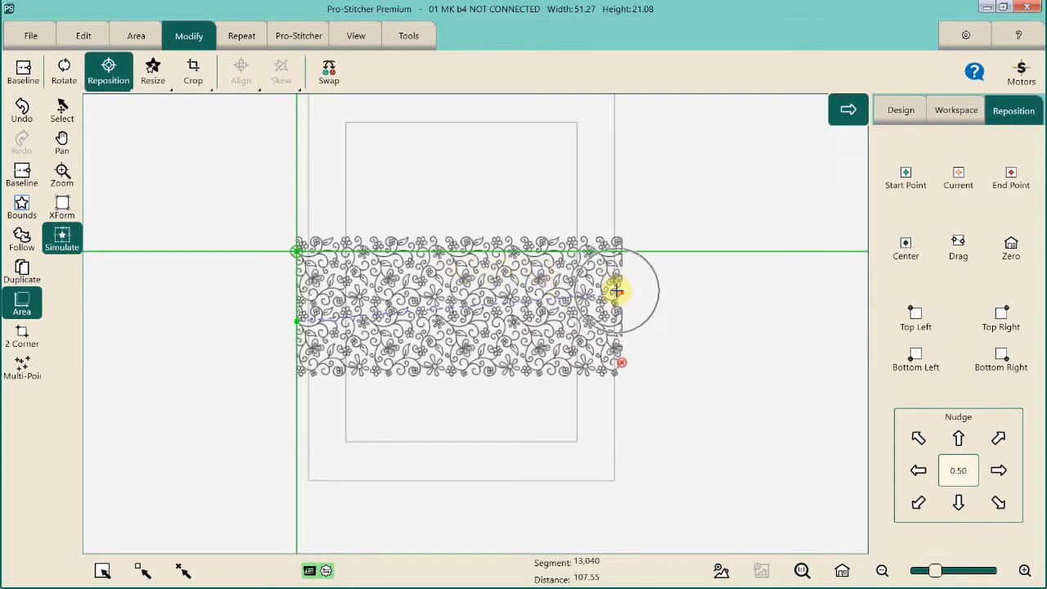
pyautogui.click(296, 322)
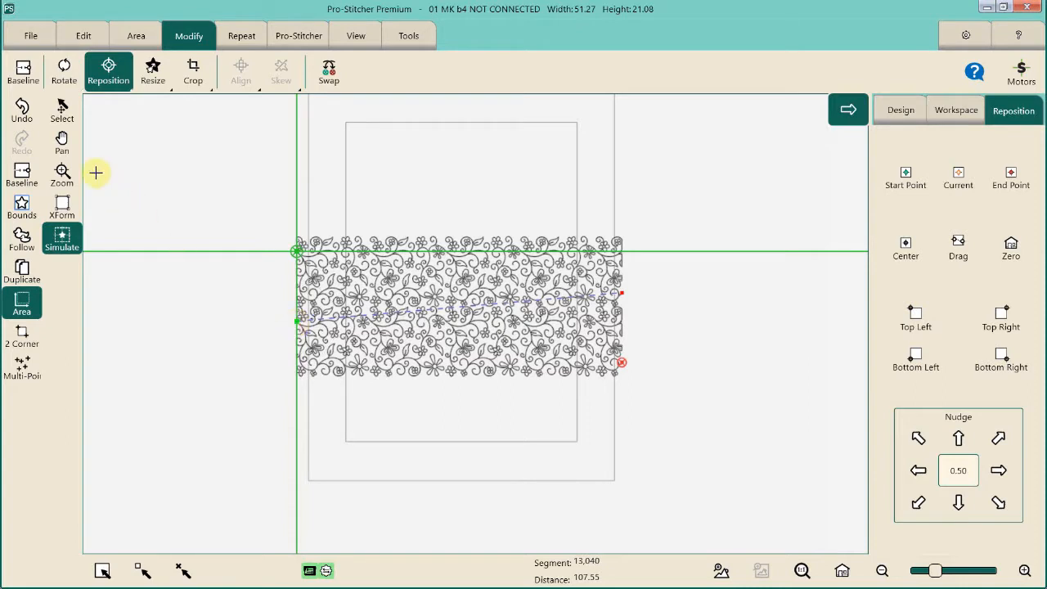
# - Reposition the design by its start point again, to a simulated needle position just left of the quilt near its lower edge
pyautogui.click(61, 141)
pyautogui.moveTo(310, 148); pyautogui.dragTo(311, 92)
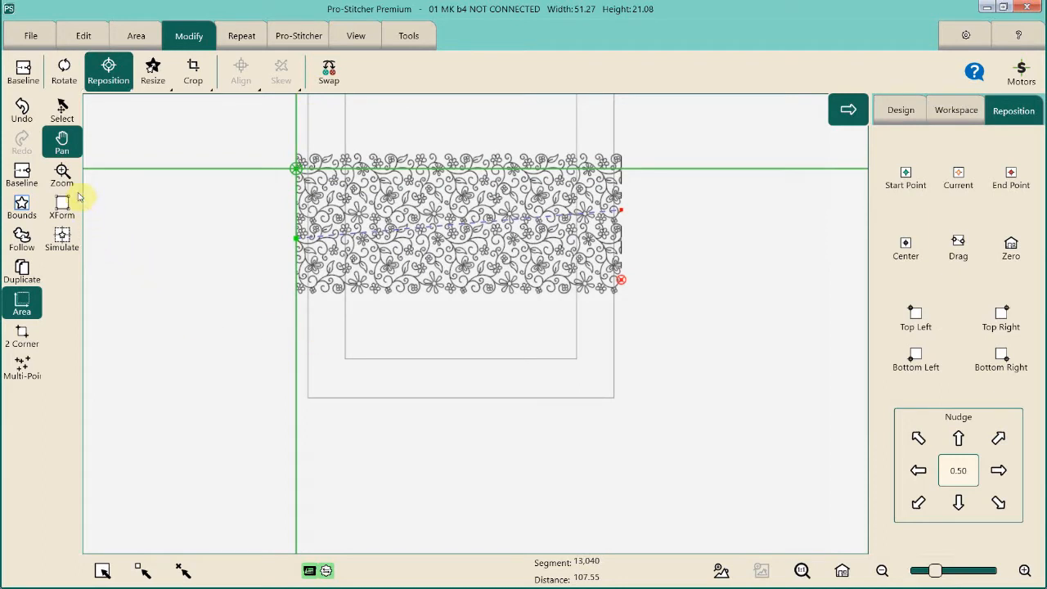
pyautogui.click(73, 244)
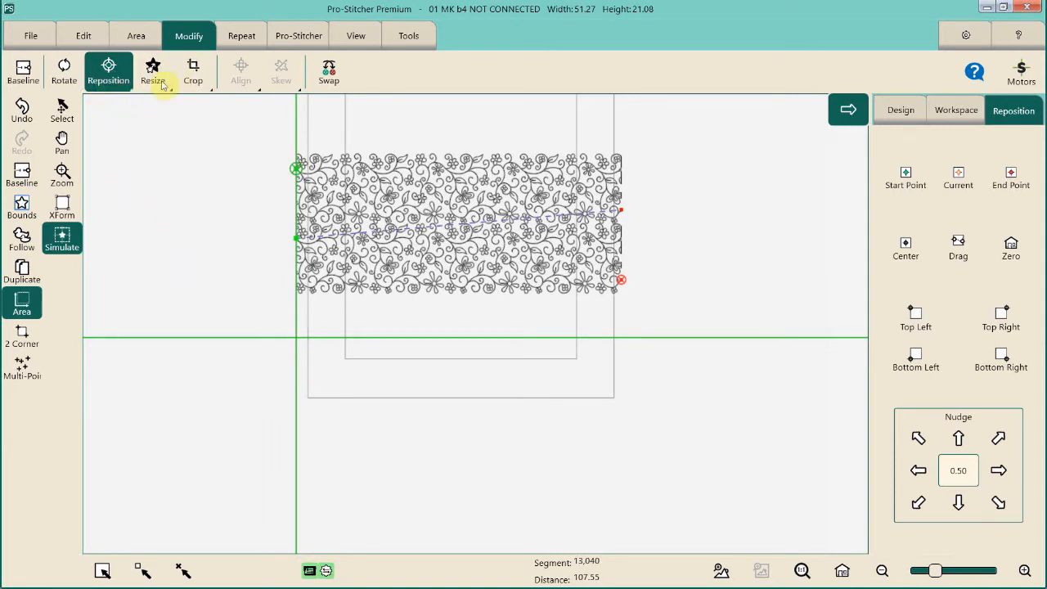
pyautogui.click(895, 193)
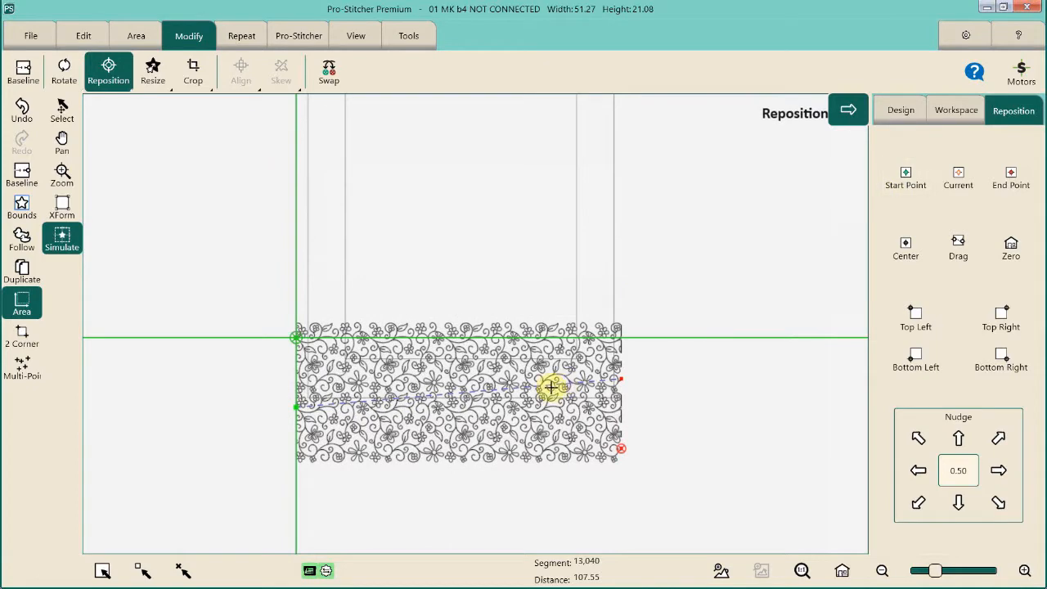
# - Create a two-corner area about 52.67 wide and 13.24 high, from above the design's upper-left corner to just past its right edge
pyautogui.scroll(1, 419, 431)
pyautogui.scroll(3, 419, 431)
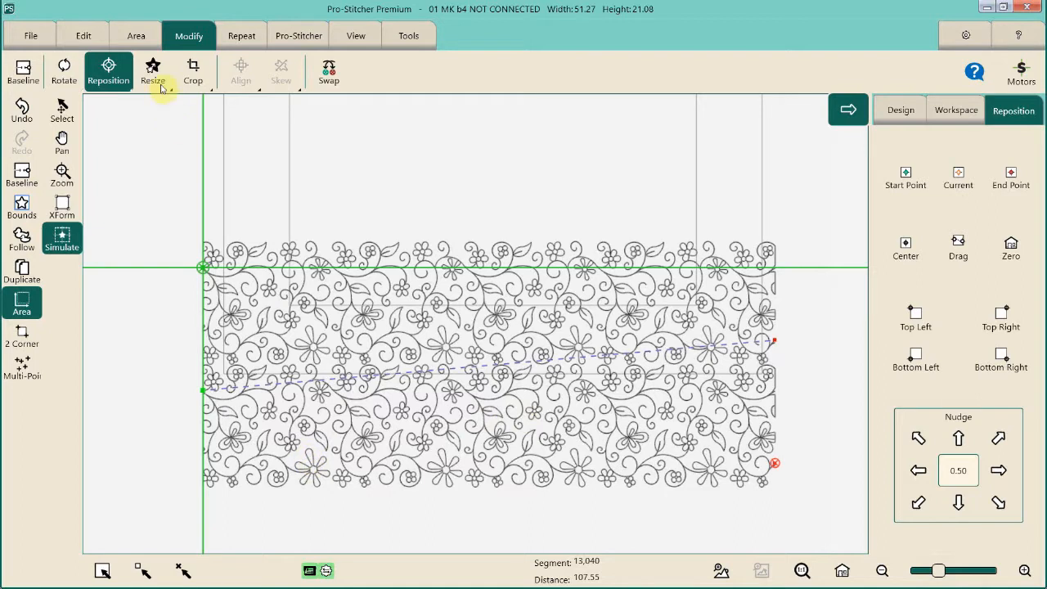
pyautogui.click(135, 35)
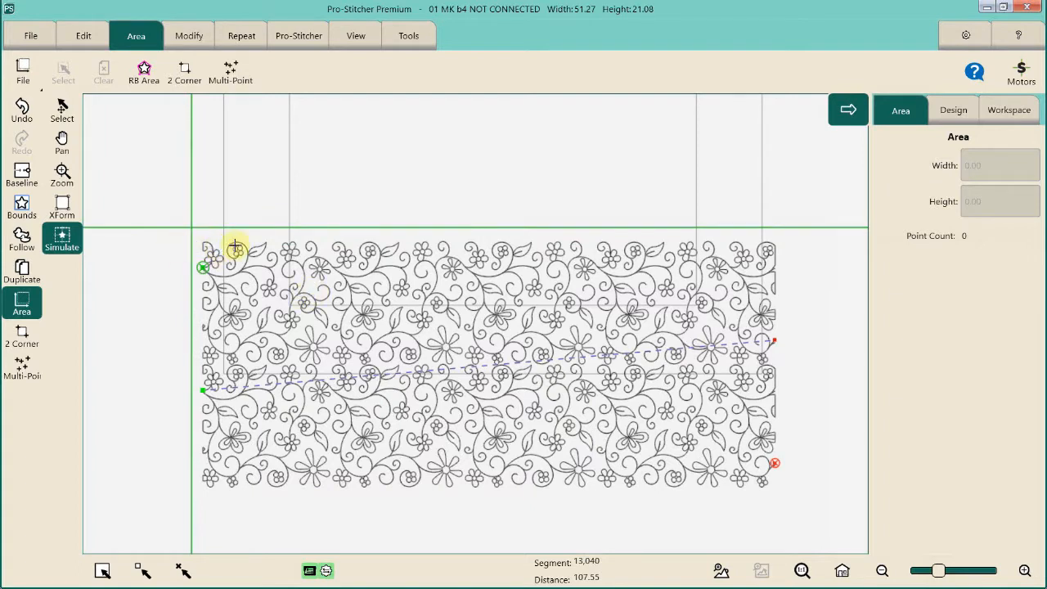
pyautogui.click(184, 78)
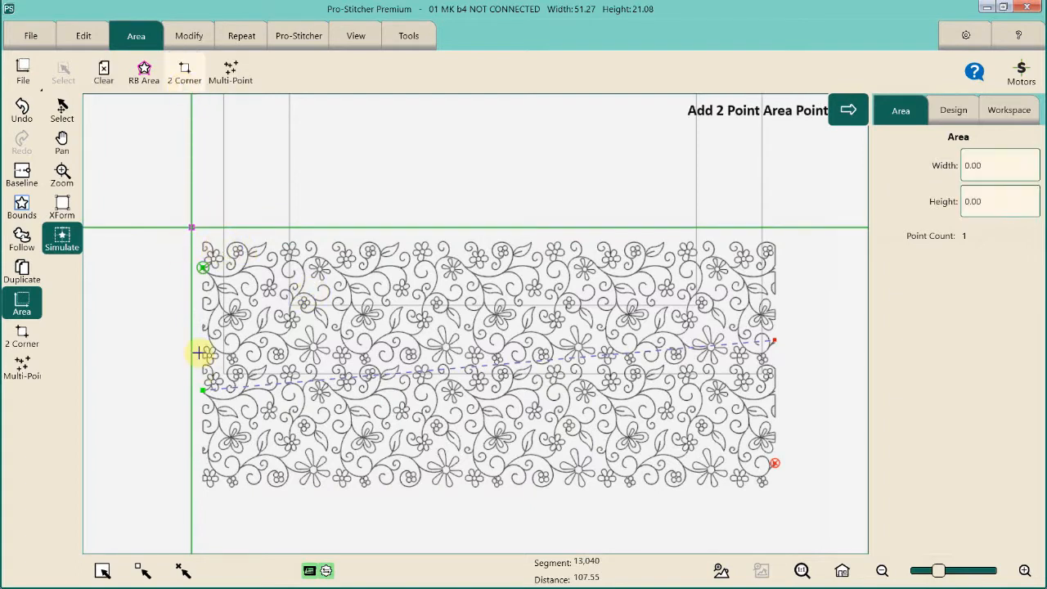
pyautogui.click(191, 228)
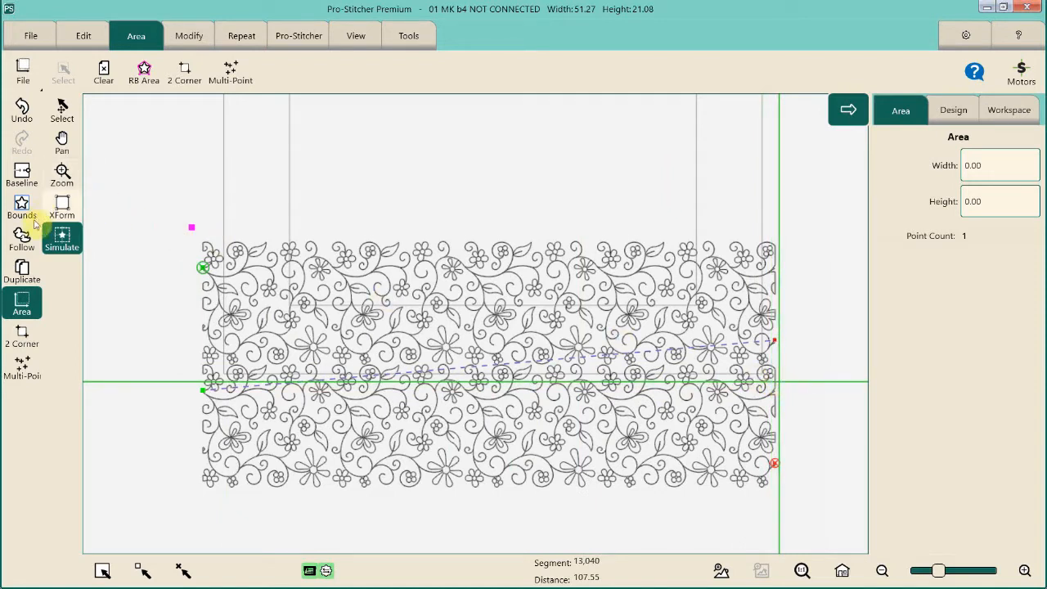
pyautogui.click(181, 80)
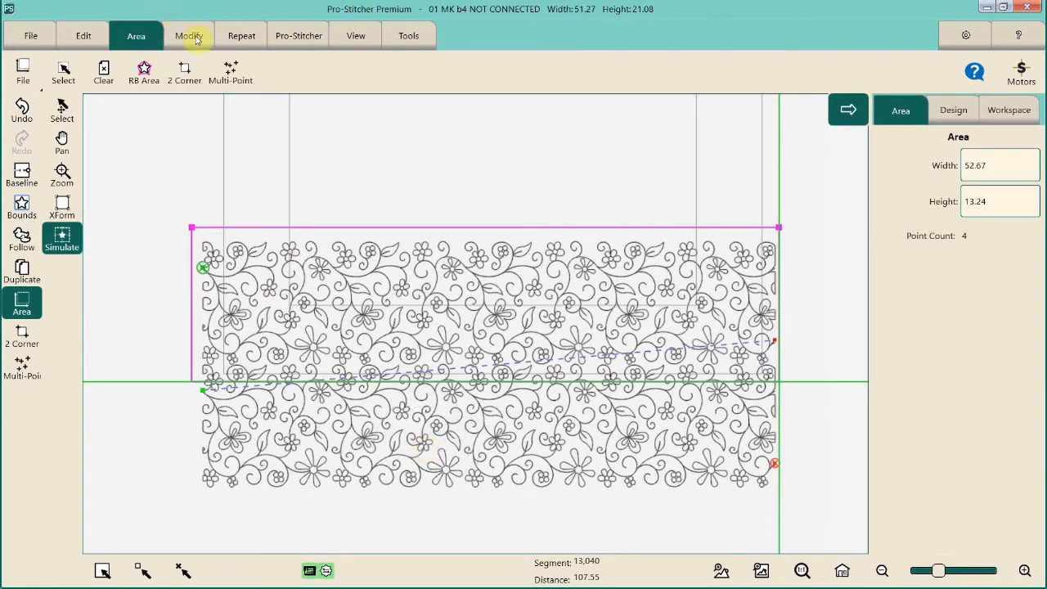
# - Crop away the design outside the area with the Edges option enabled, and baseline the cropped result
pyautogui.click(192, 37)
pyautogui.click(193, 72)
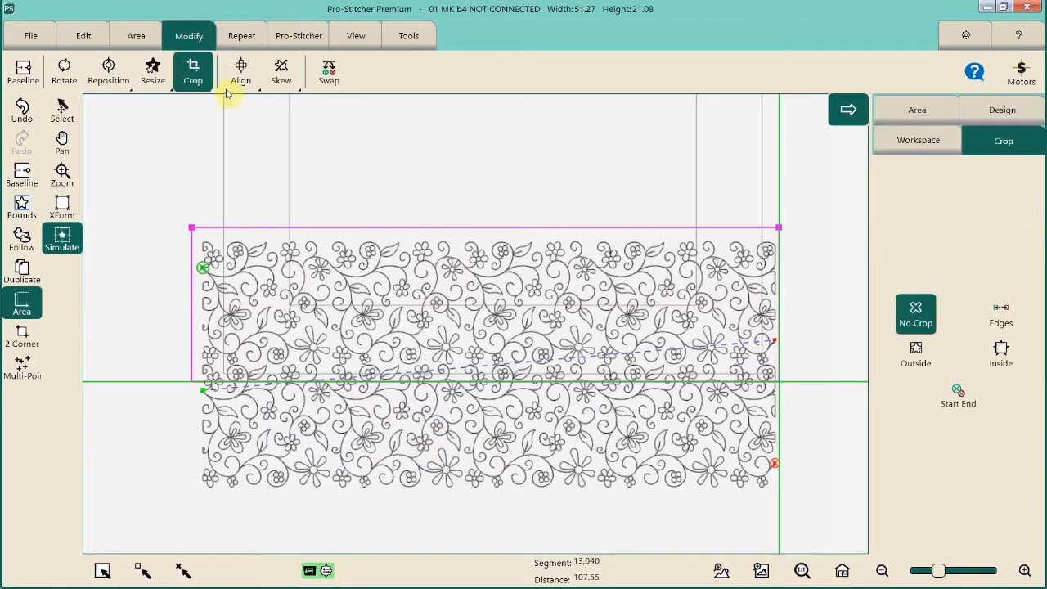
pyautogui.click(993, 325)
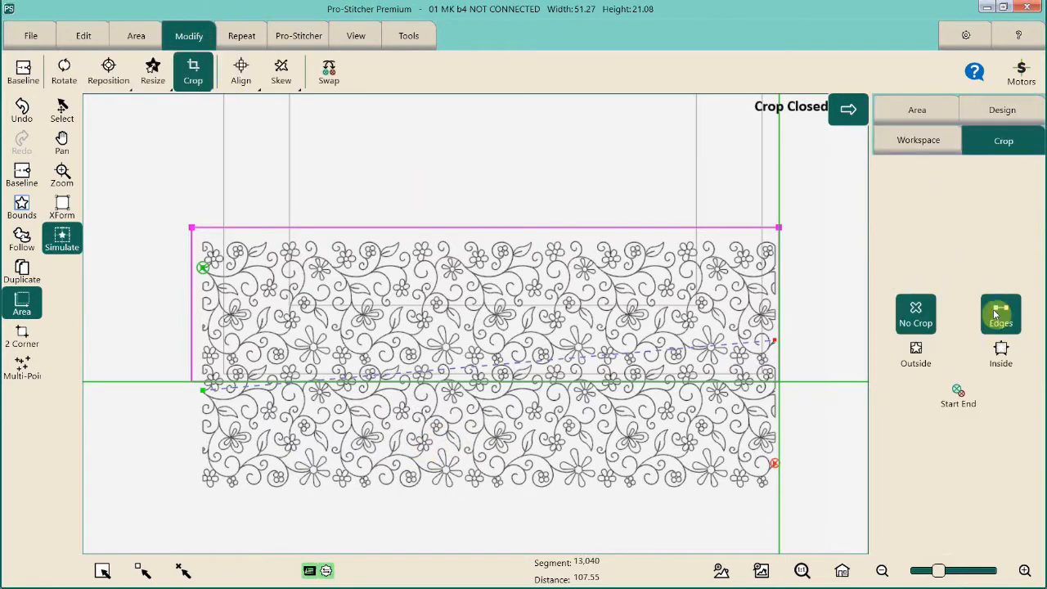
pyautogui.click(916, 359)
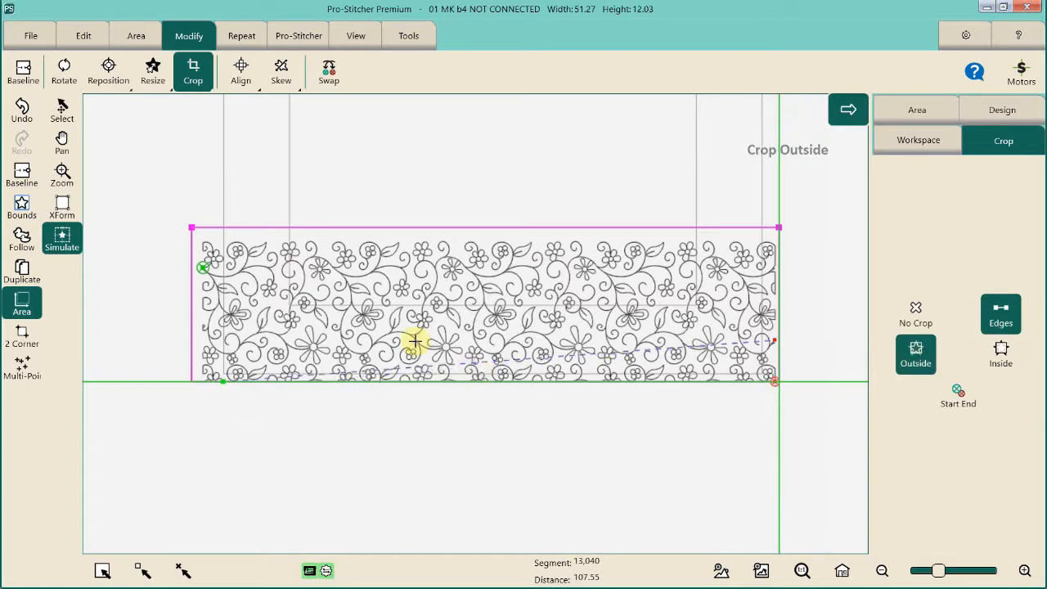
pyautogui.click(22, 69)
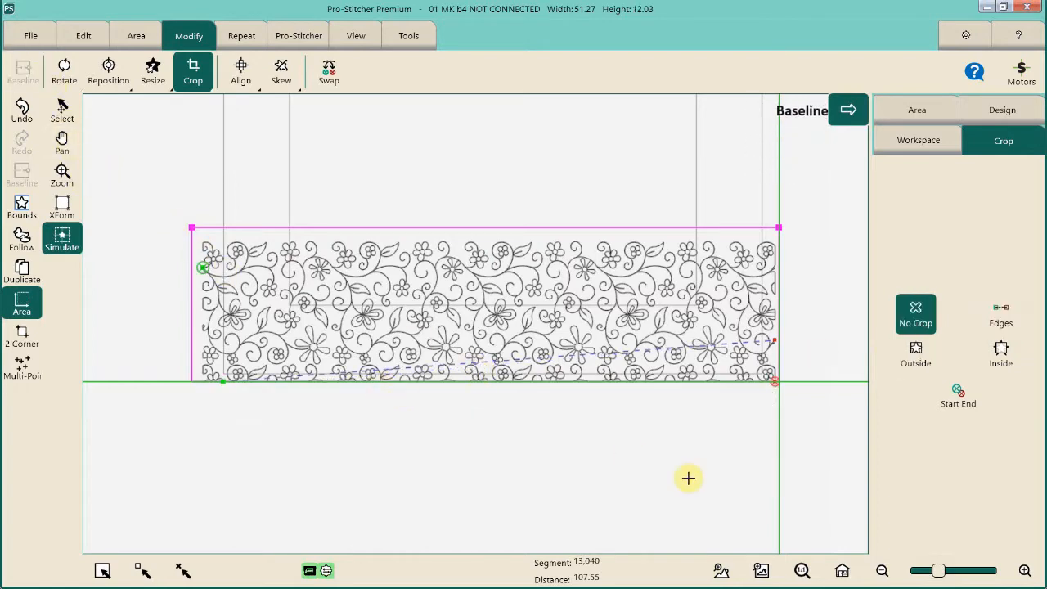
pyautogui.click(724, 570)
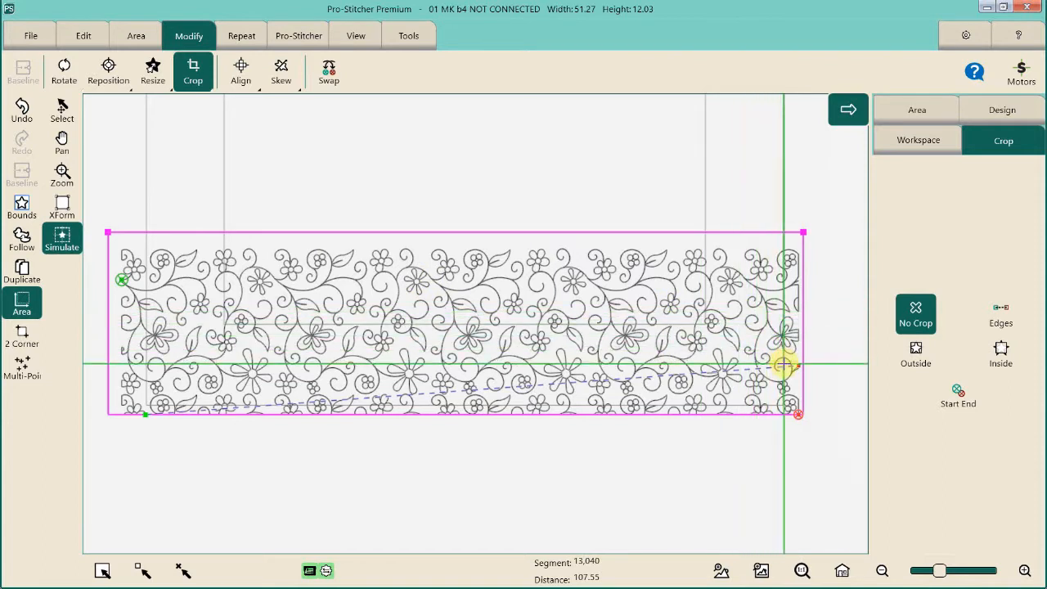
# - Set a new automatic start point on the cropped design at the simulated needle position and run the stitching up to the long jump
pyautogui.click(296, 35)
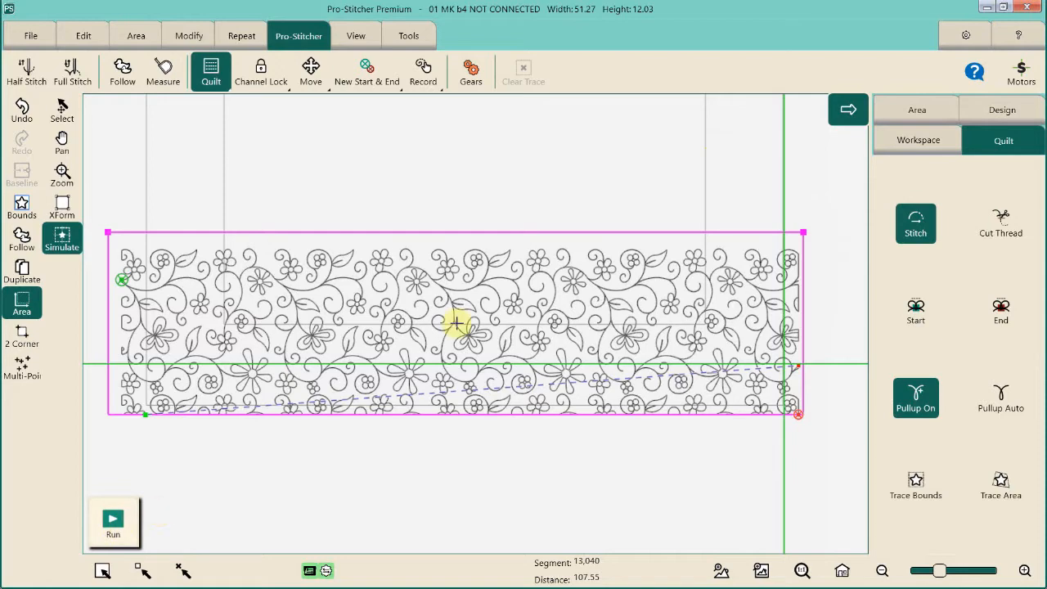
pyautogui.click(367, 72)
pyautogui.click(912, 190)
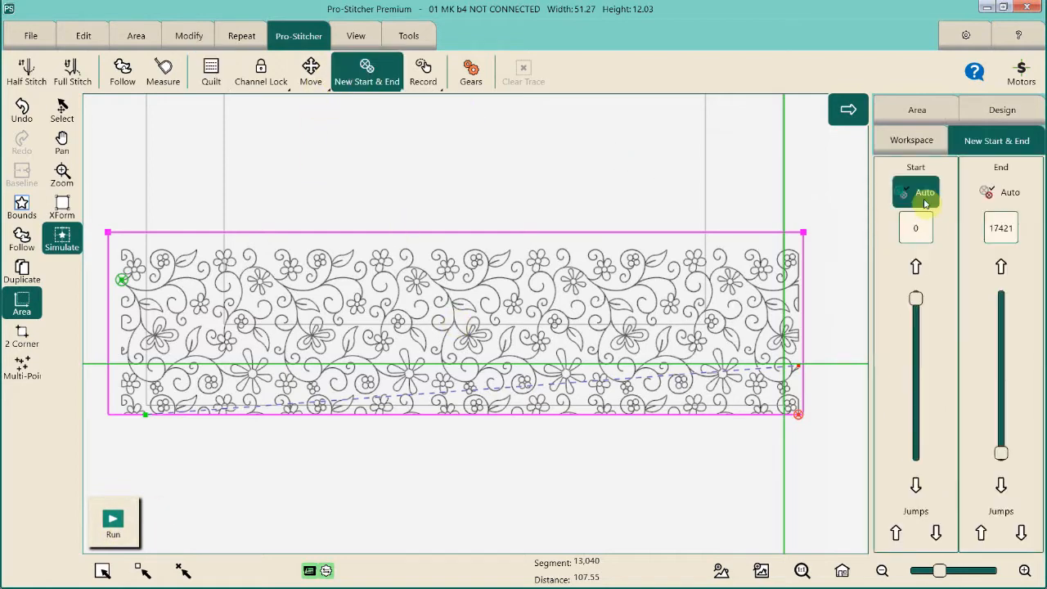
pyautogui.click(115, 523)
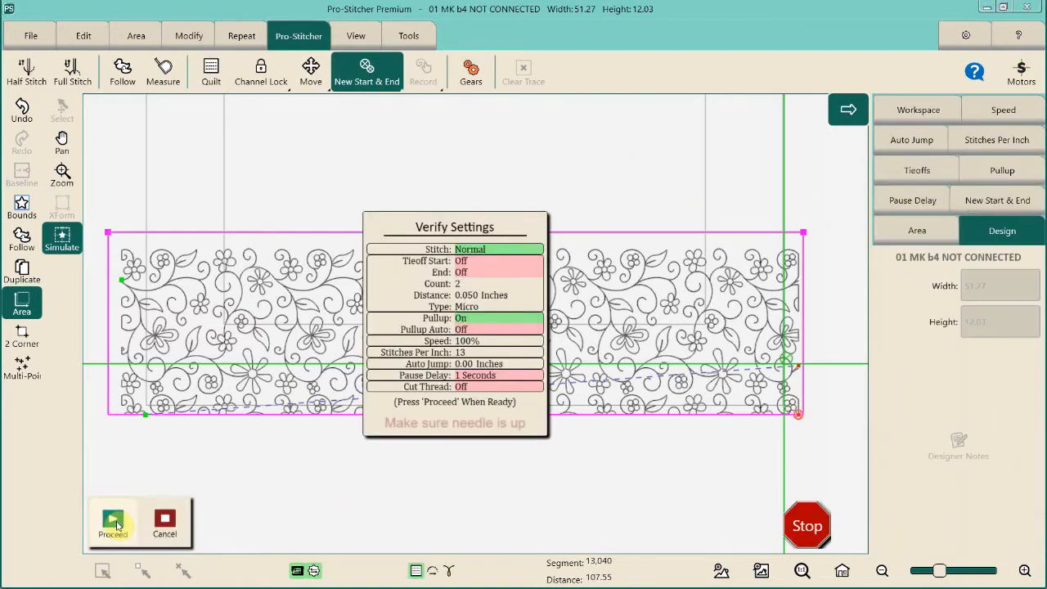
pyautogui.click(115, 524)
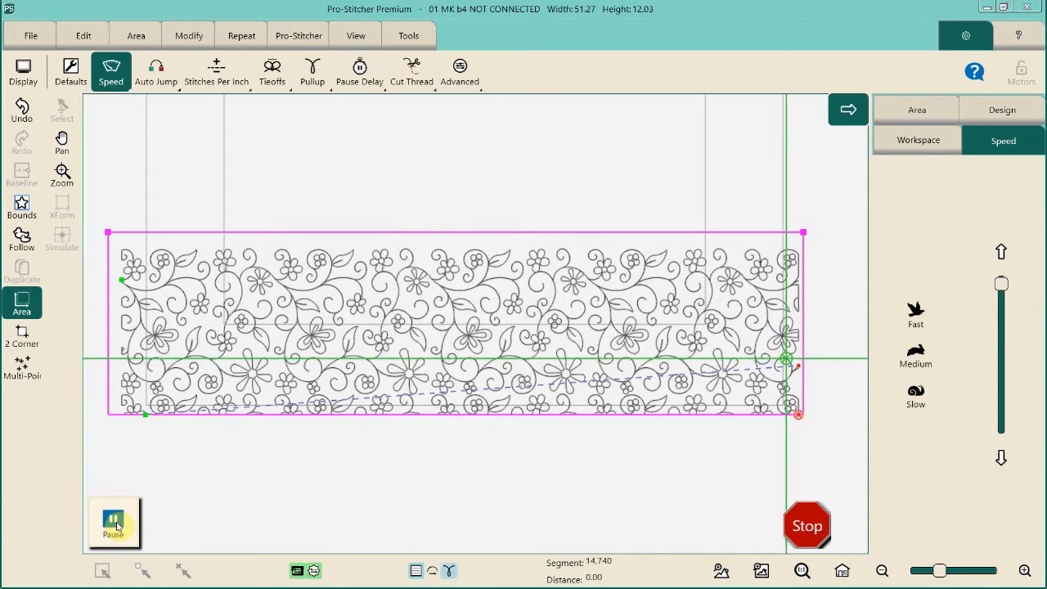
pyautogui.click(114, 520)
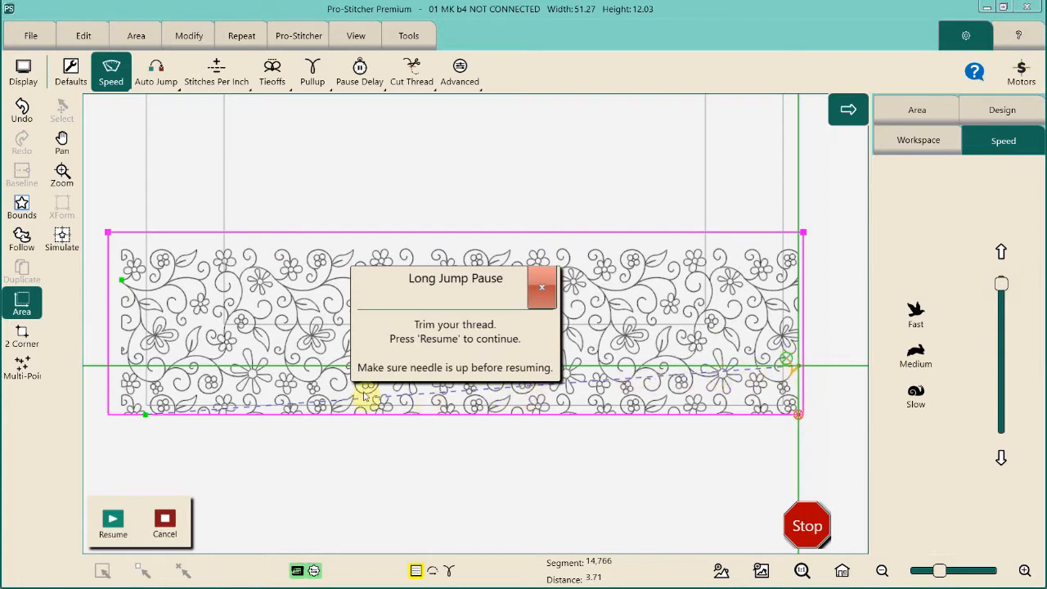
# - Stop the stitching at the long jump and swap the design's start and end points
pyautogui.click(143, 417)
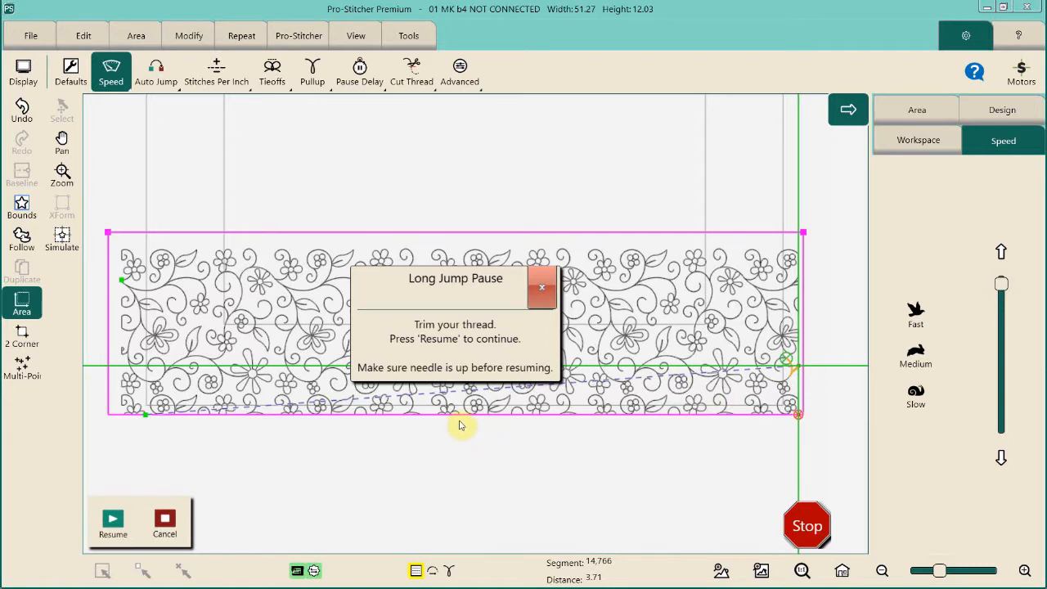
pyautogui.click(808, 523)
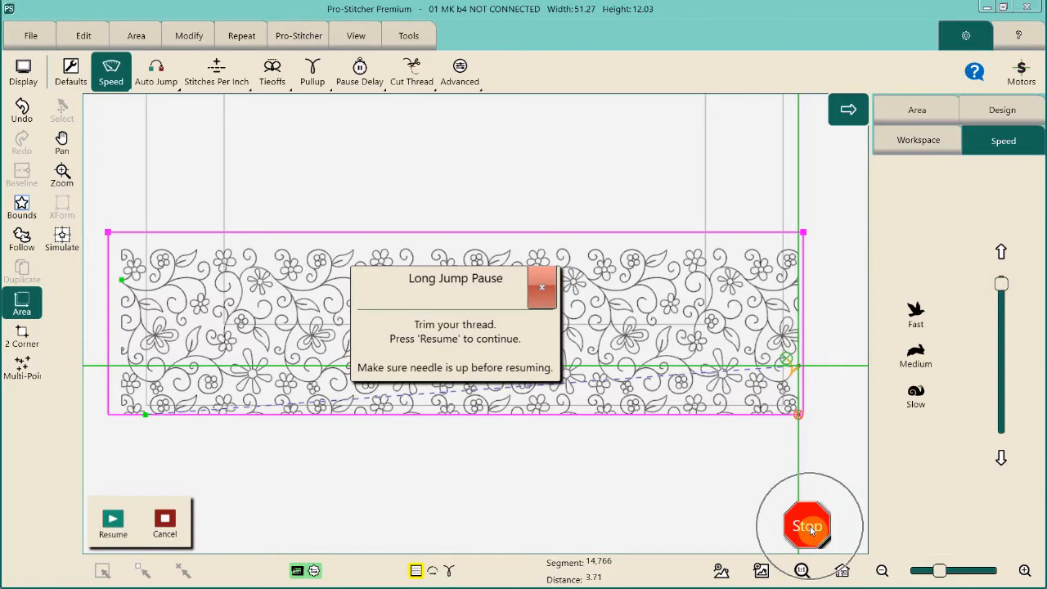
pyautogui.click(808, 528)
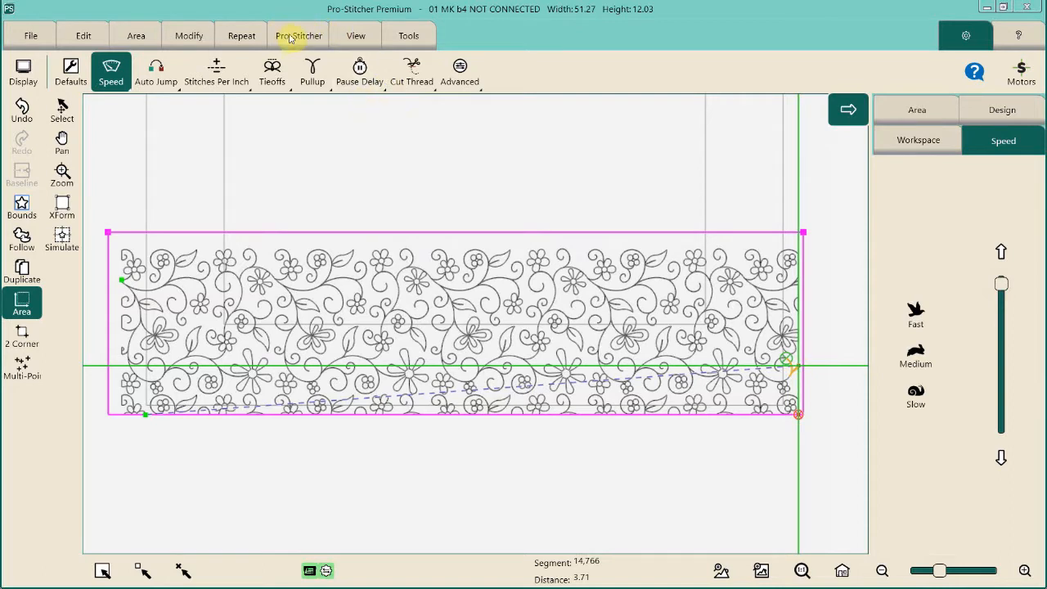
pyautogui.click(189, 36)
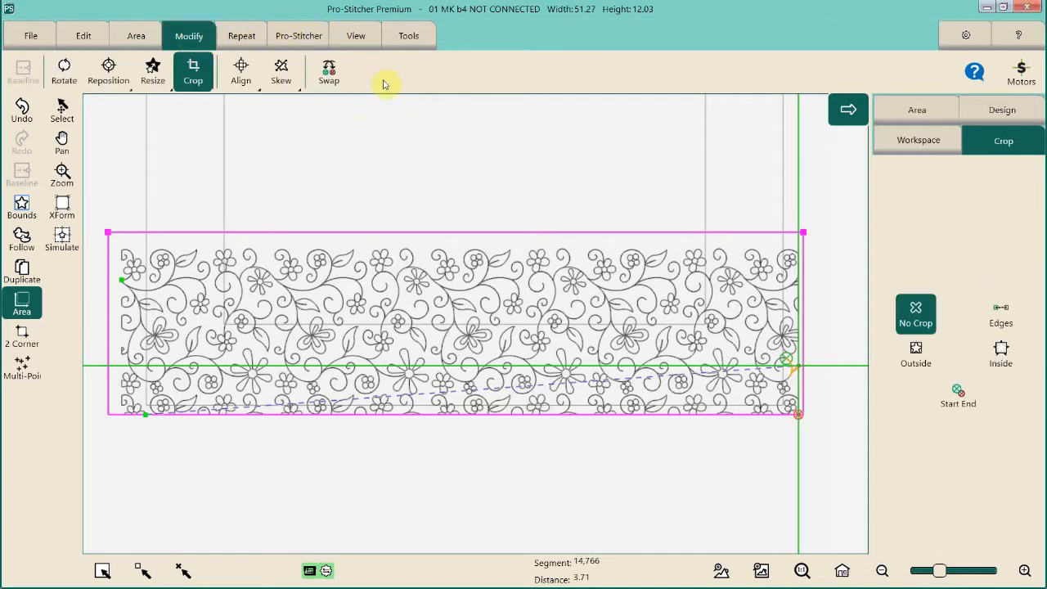
pyautogui.click(329, 79)
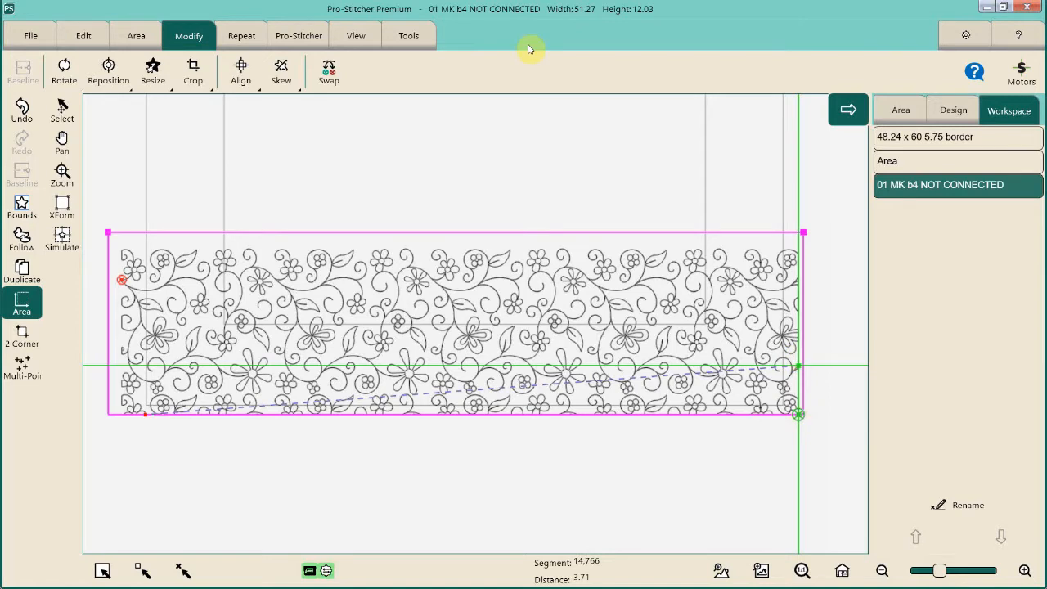
# - Quilt the swapped design from its new start at the lower-right corner with Pullup On, resuming after the thread pull-up
pyautogui.click(271, 34)
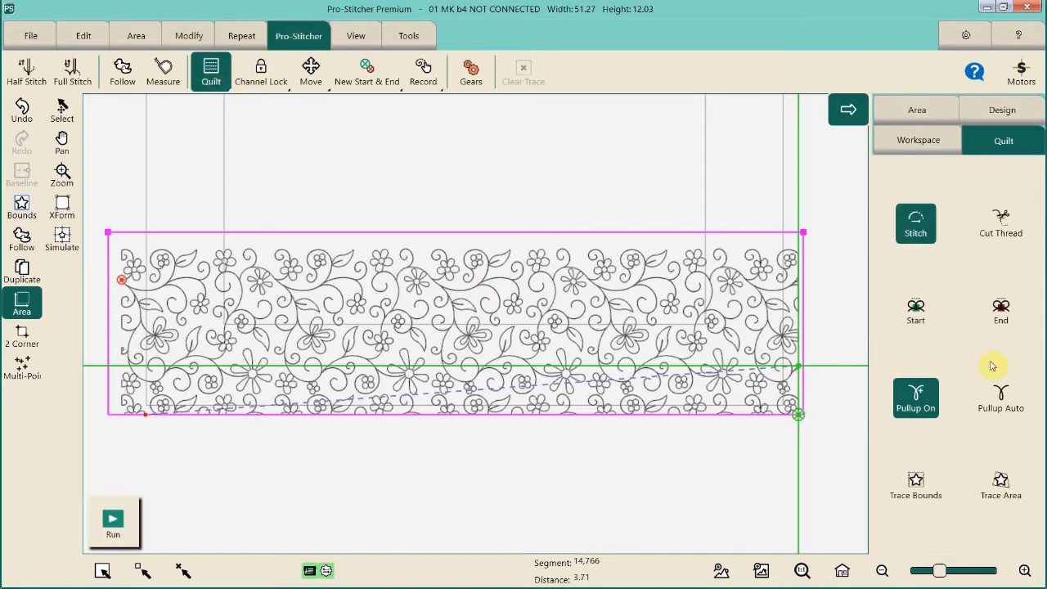
pyautogui.click(932, 407)
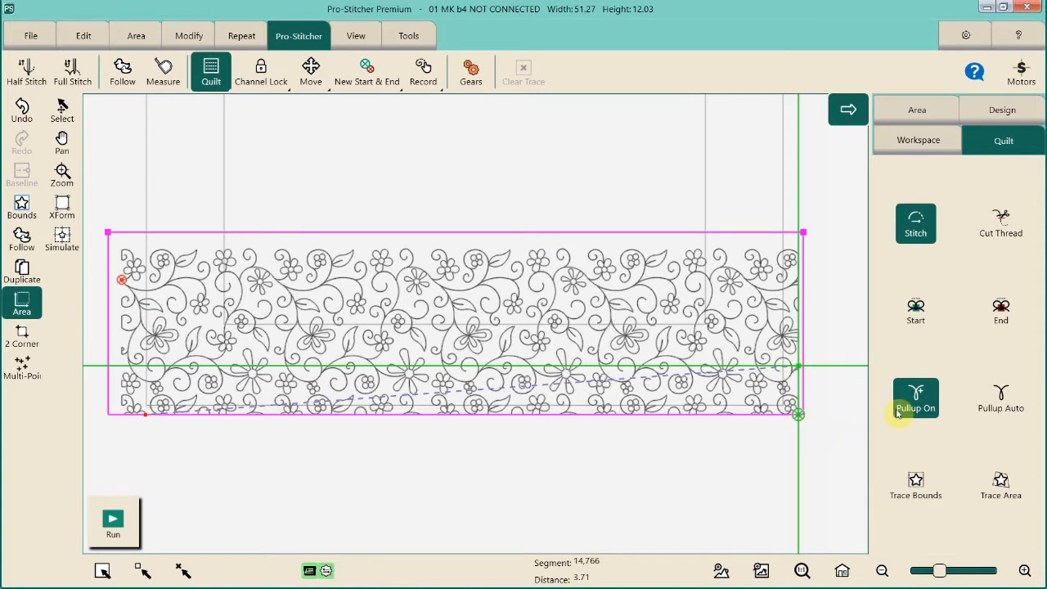
pyautogui.click(123, 525)
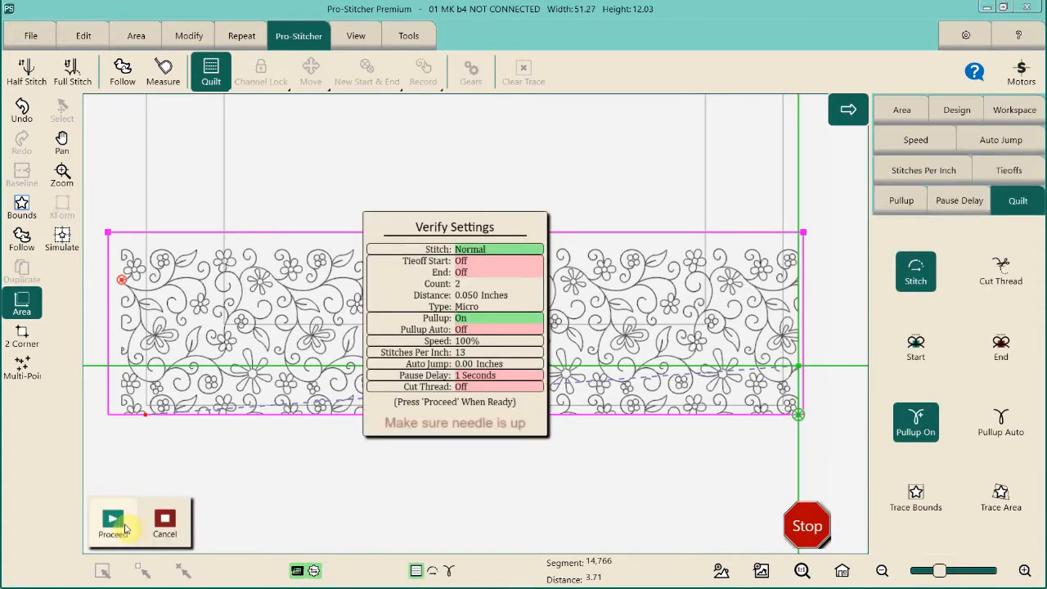
pyautogui.click(115, 526)
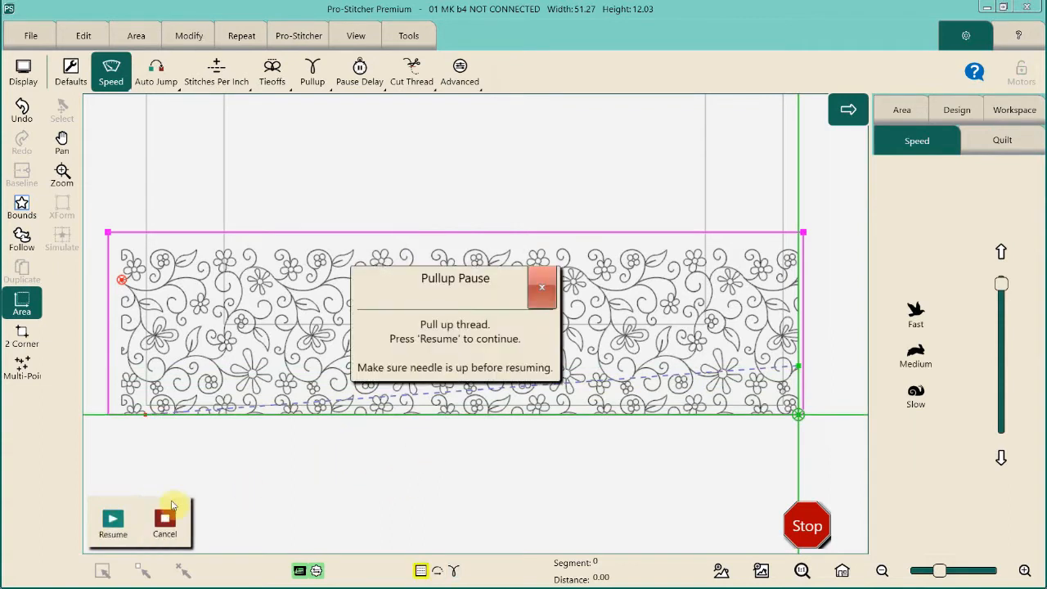
pyautogui.click(113, 524)
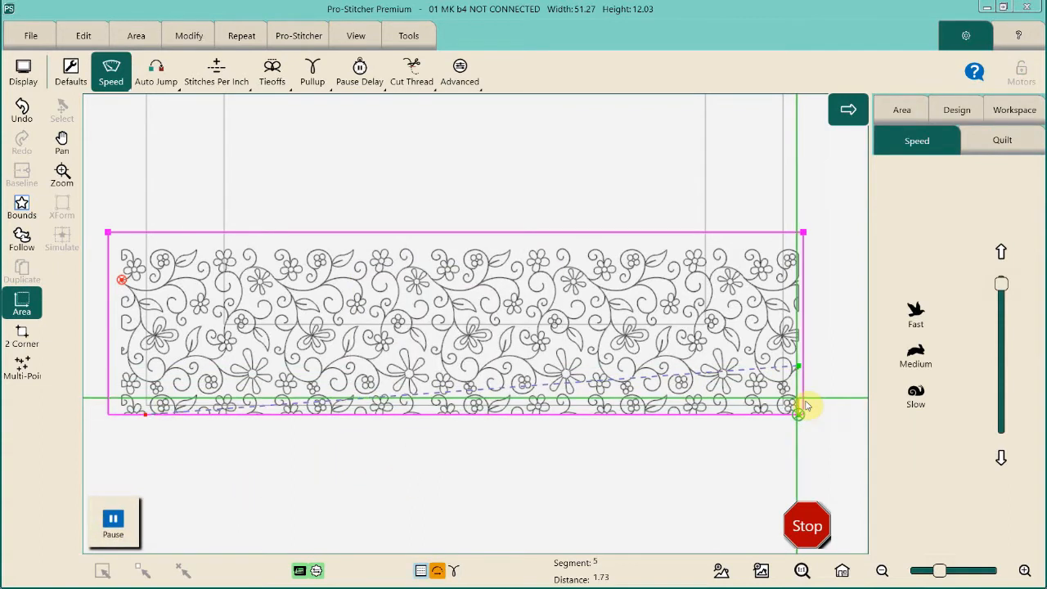